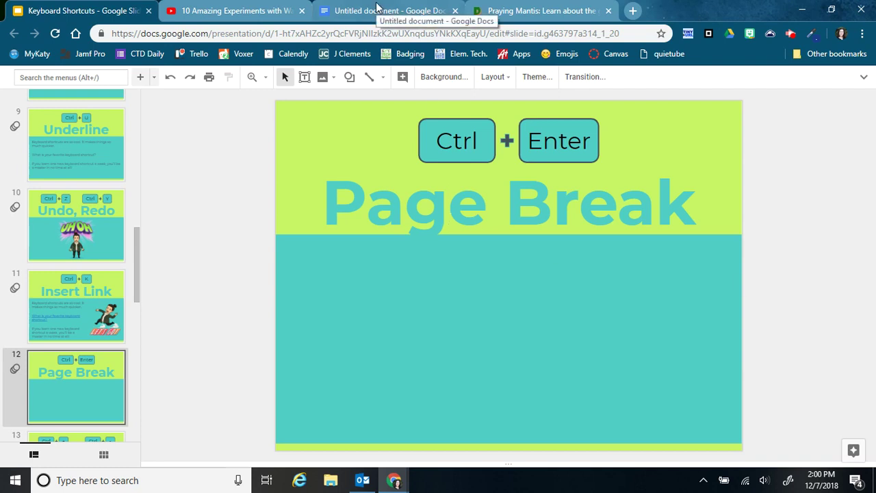
- Switch to the untitled Google Docs document and add the separate lines "efdrfser" and "esfwev" below the existing text
left_click(376, 8)
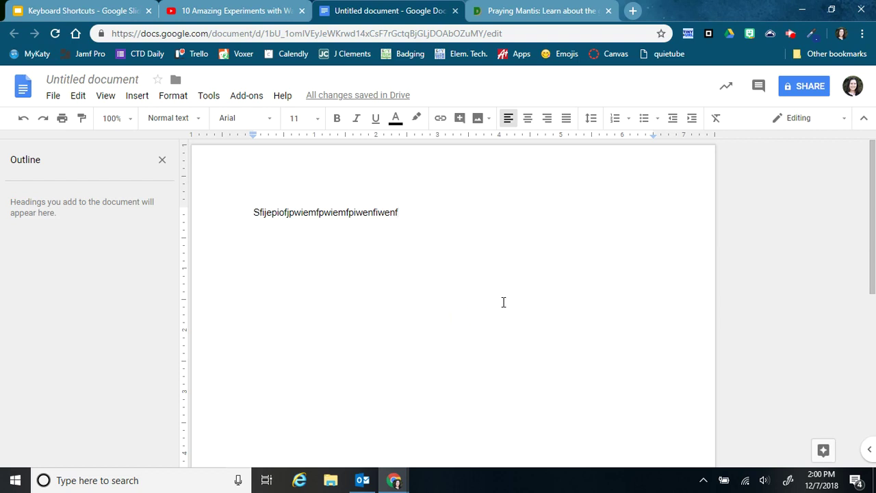
key("Return")
key("Return")
type("efdrfser")
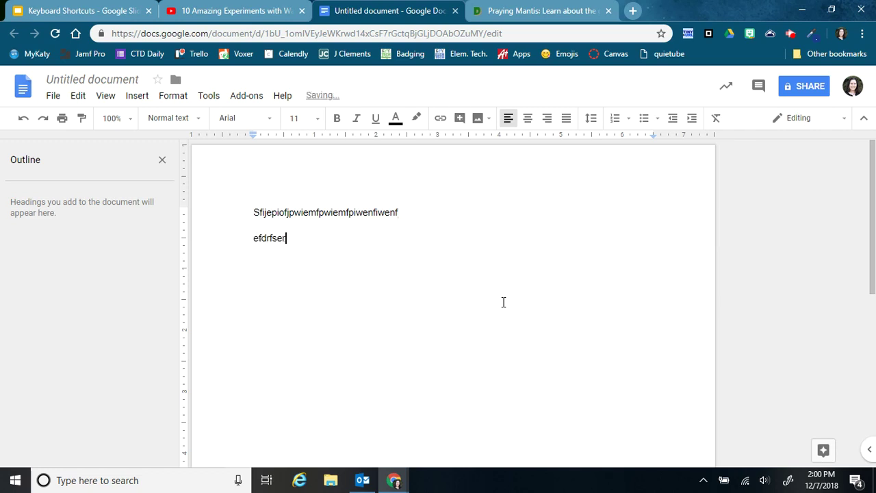
key("Return")
key("Return")
type("esfwev")
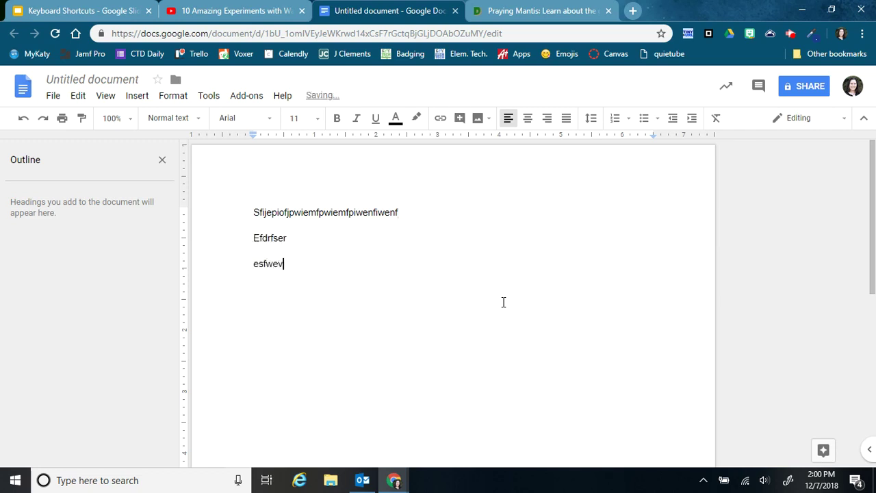
- Add blank lines below the last text line, insert a page break, and enter "efoimcsoeyilwfm" on the new page
key("Return")
key("Return")
key("Return")
key("Return")
key("Return")
key("Return")
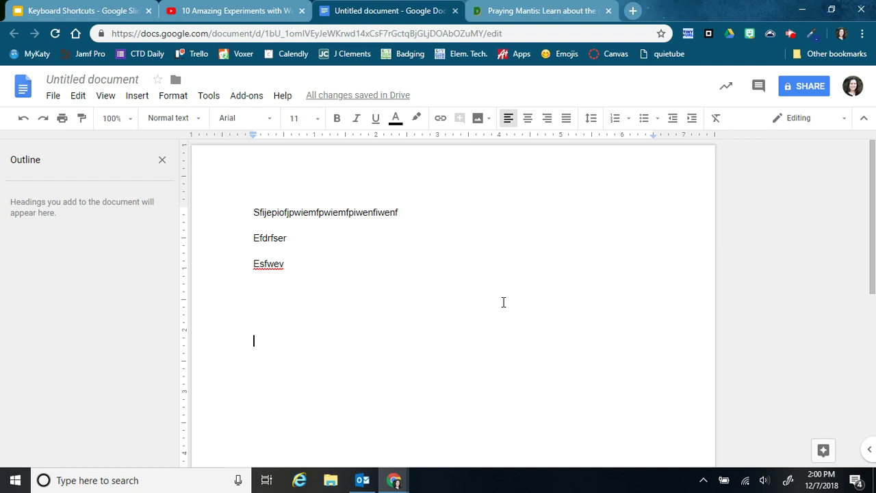
key("ctrl+Return")
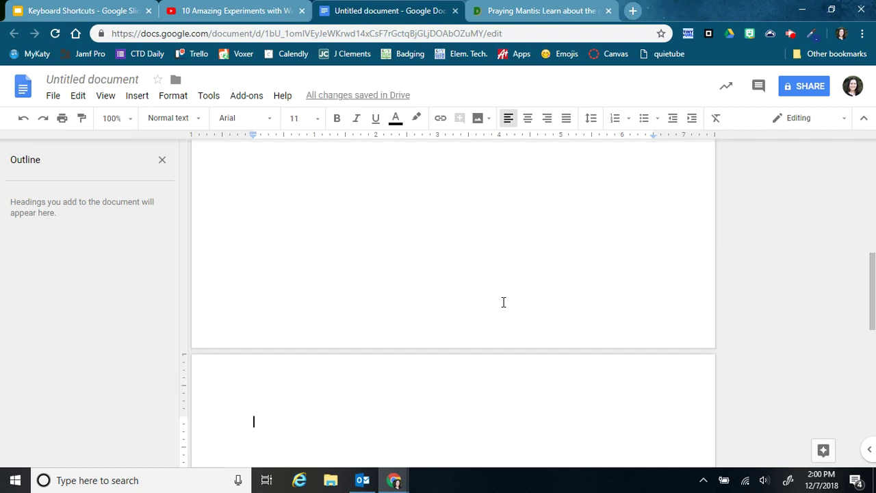
type("efoimcsoeyilwfm")
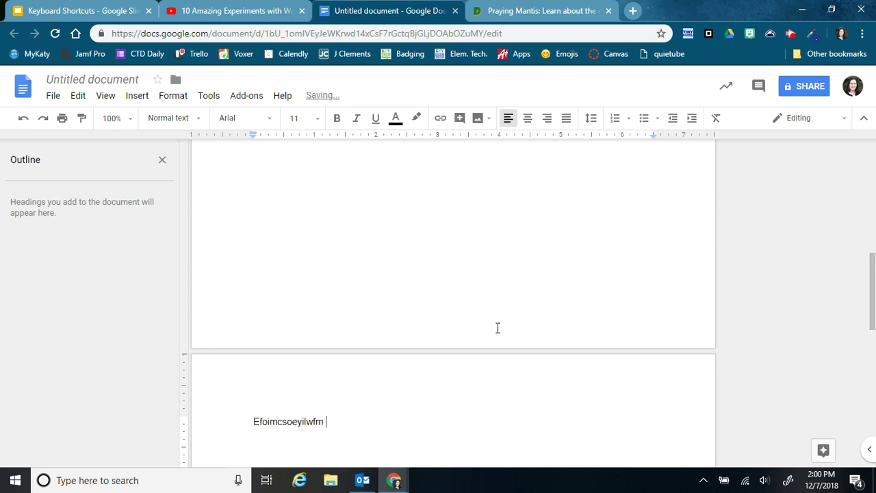
scroll(500, 321, "down", 2)
scroll(497, 333, "down", 2)
scroll(495, 331, "up", 11)
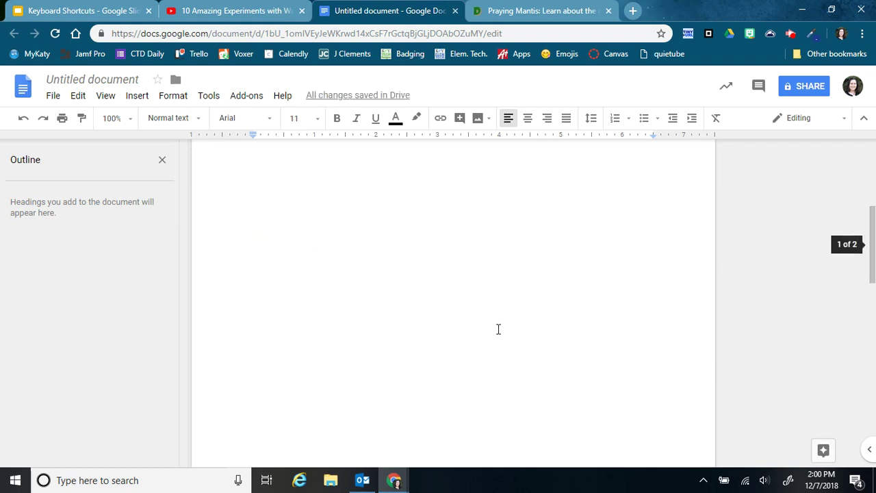
- Advance the Keyboard Shortcuts presentation to the "Zoom in & out" slide and switch to the Ducksters Praying Mantis web page
left_click(102, 10)
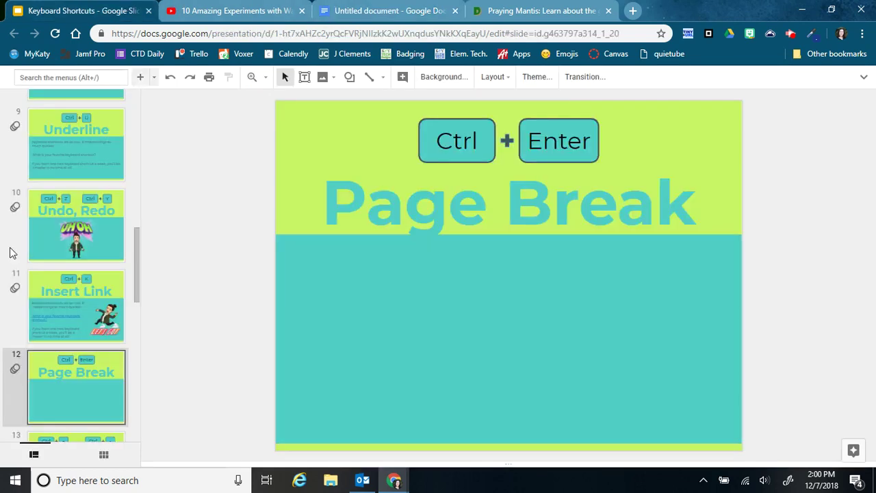
key("Down")
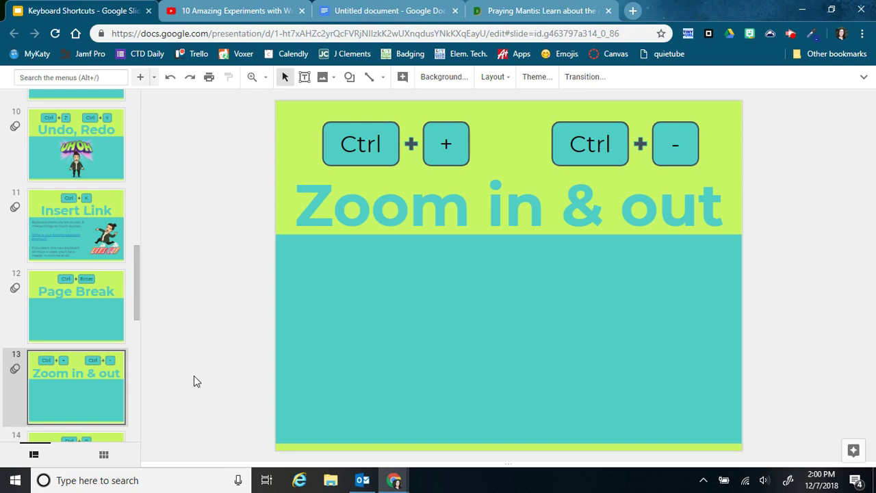
key("ctrl+Tab")
key("ctrl+Tab")
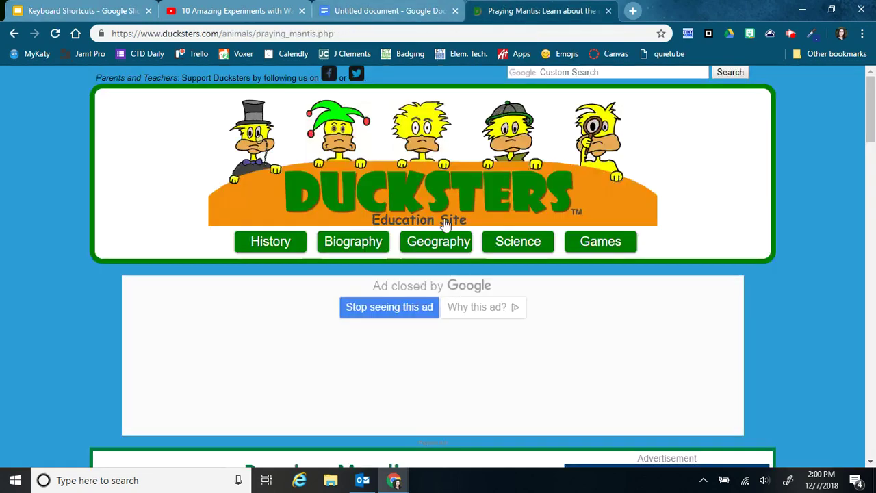
- Enlarge the Praying Mantis article in stages to a browser zoom above 150%
scroll(445, 249, "down", 7)
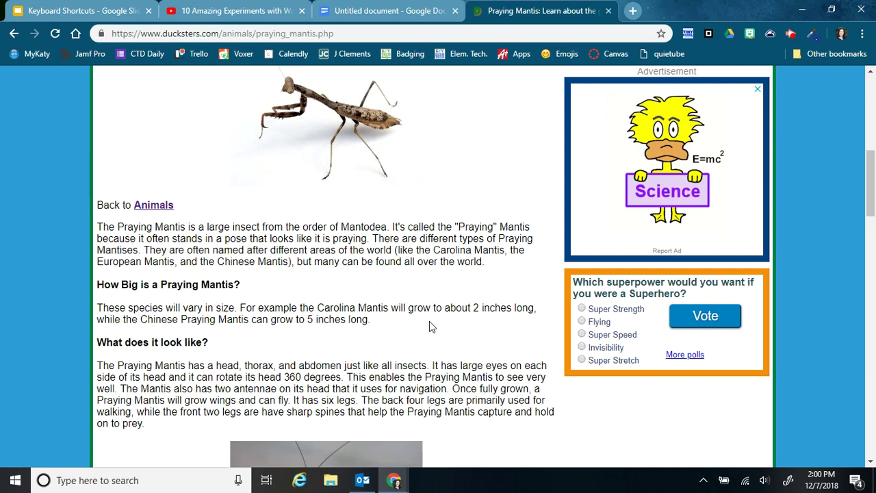
key("ctrl+plus")
key("ctrl+plus")
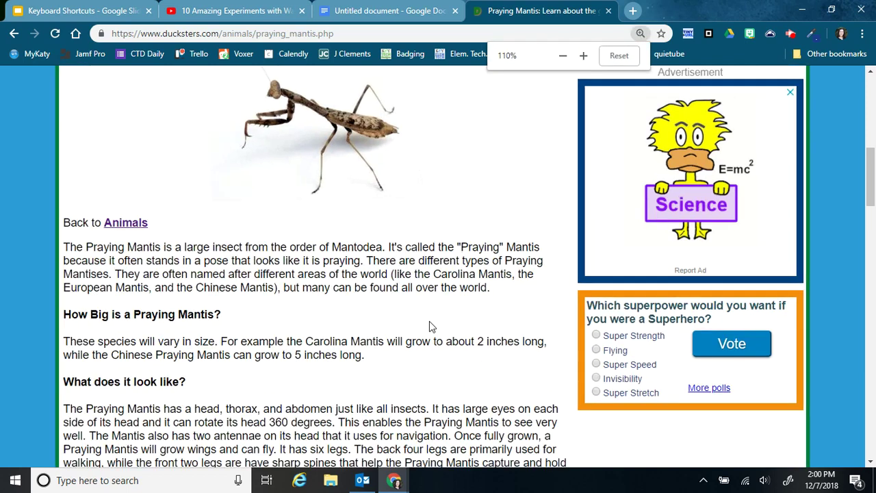
key("ctrl+plus")
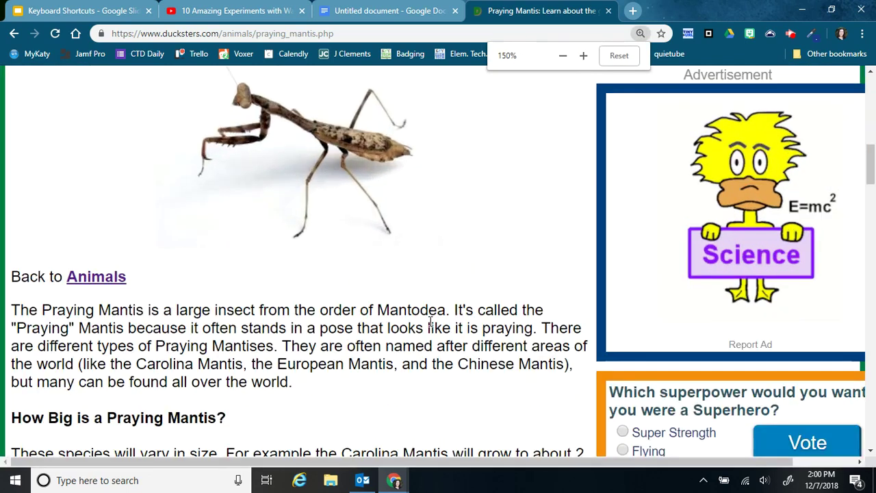
key("ctrl+plus")
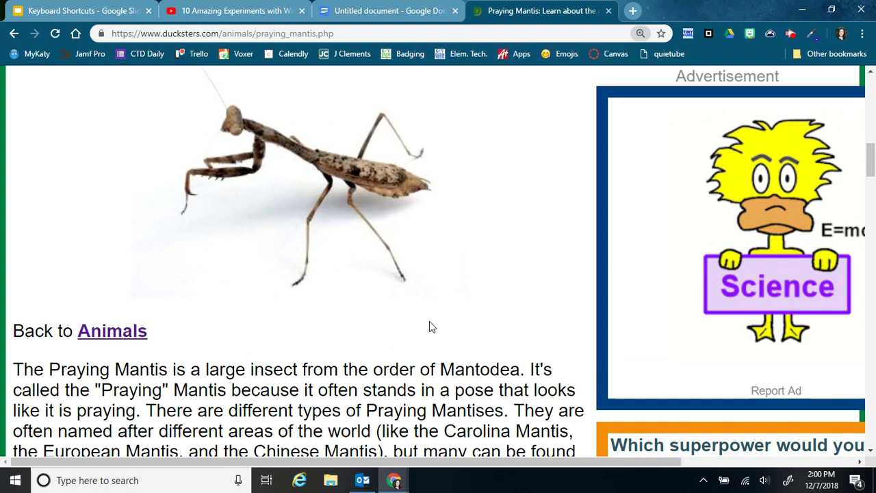
scroll(430, 321, "down", 2)
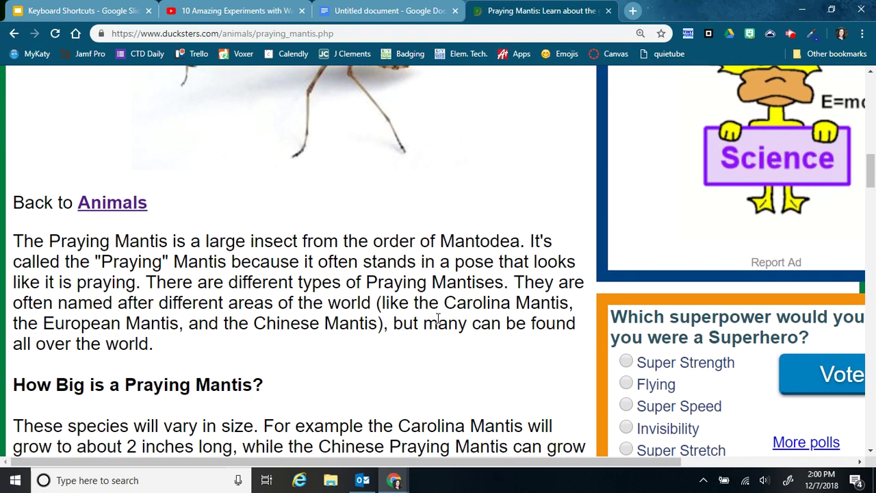
- Shrink the Praying Mantis page in stages to a browser zoom below 75%
key("ctrl+minus")
key("ctrl+minus")
key("ctrl+minus")
key("ctrl+minus")
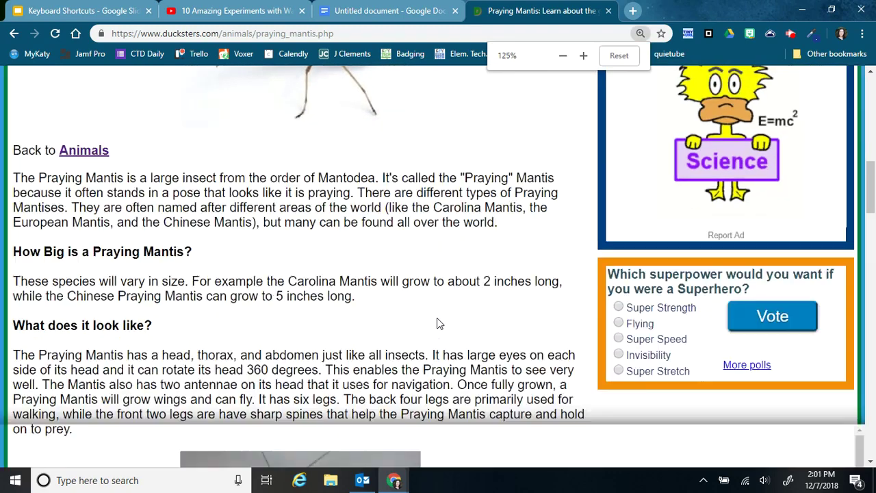
key("ctrl+minus")
key("ctrl+minus")
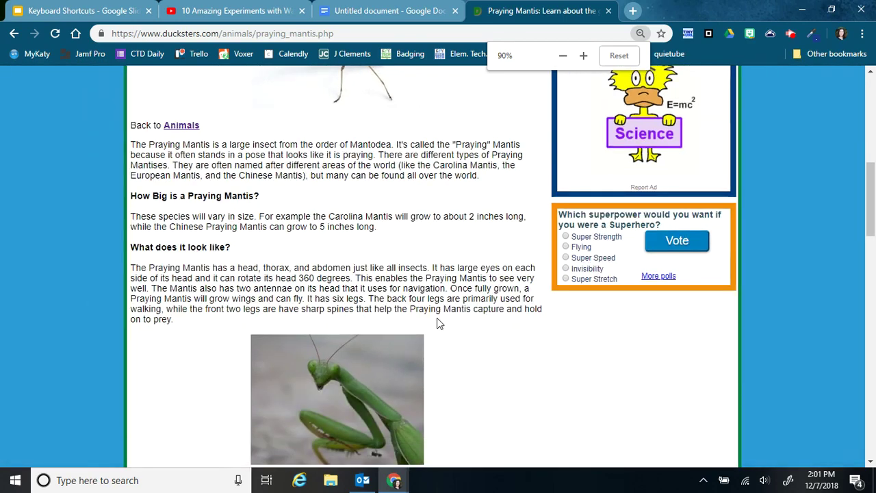
key("ctrl+minus")
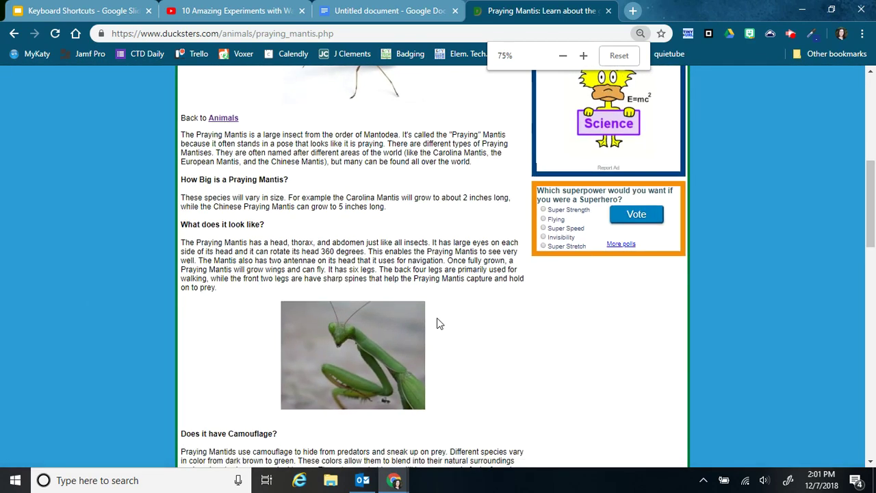
key("ctrl+minus")
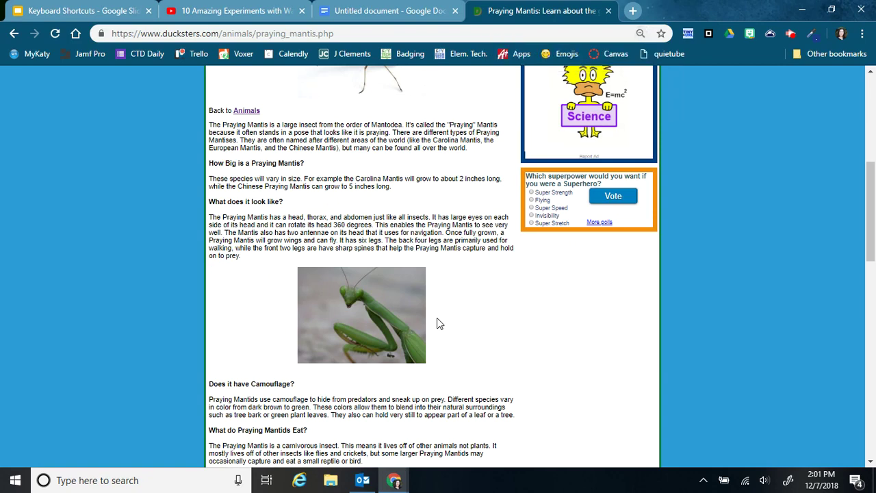
- Restore the Praying Mantis page to 100% browser zoom
key("ctrl+plus")
key("ctrl+plus")
key("ctrl+plus")
key("ctrl+plus")
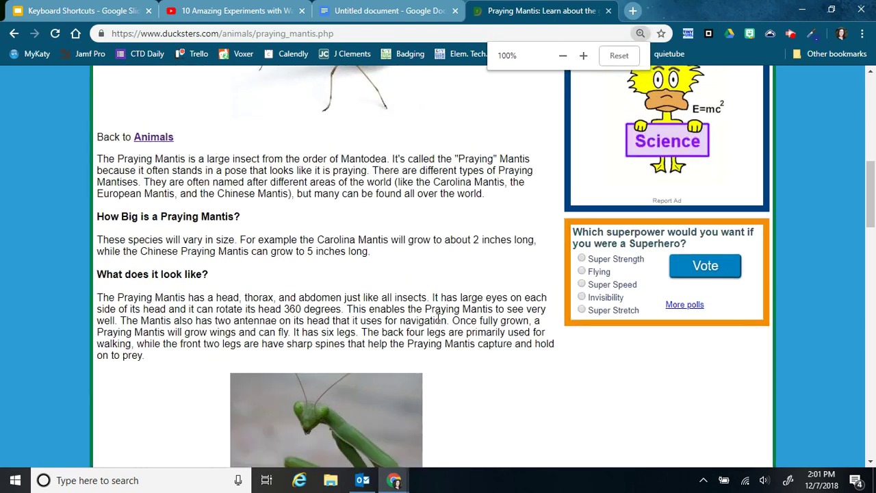
- Advance the presentation to the "Print" slide, and preview the untitled document's printout without printing it
left_click(82, 10)
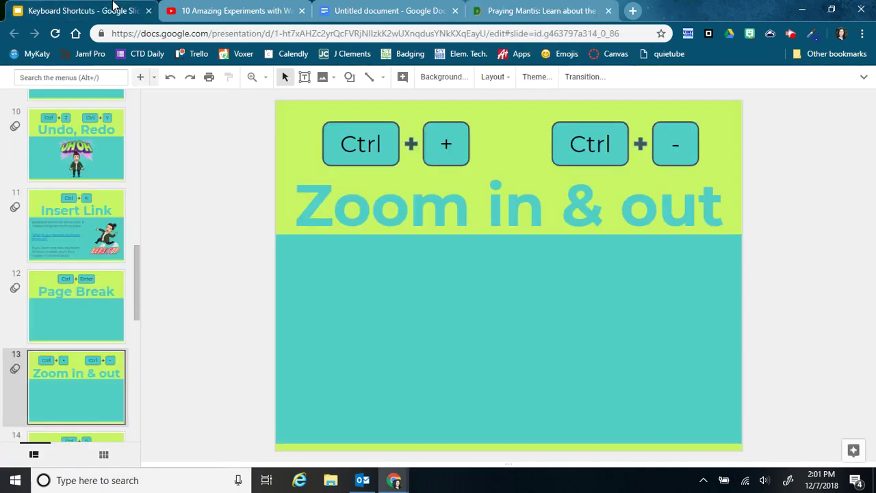
key("Down")
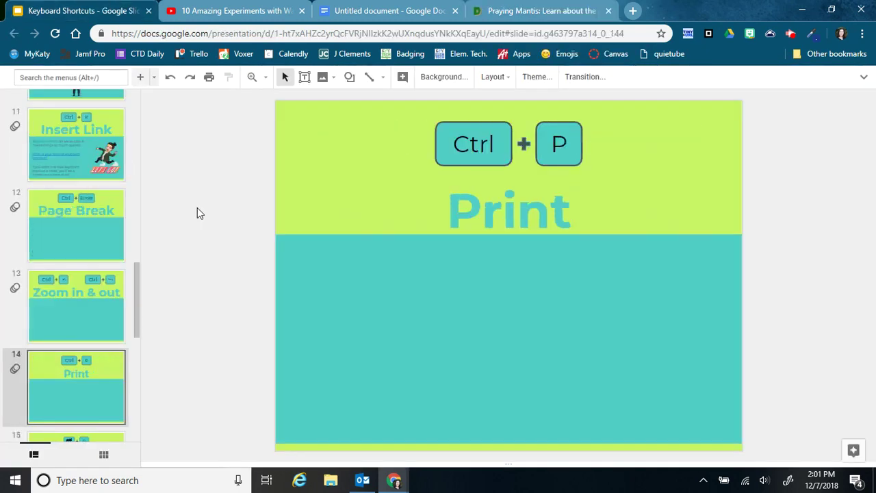
left_click(334, 9)
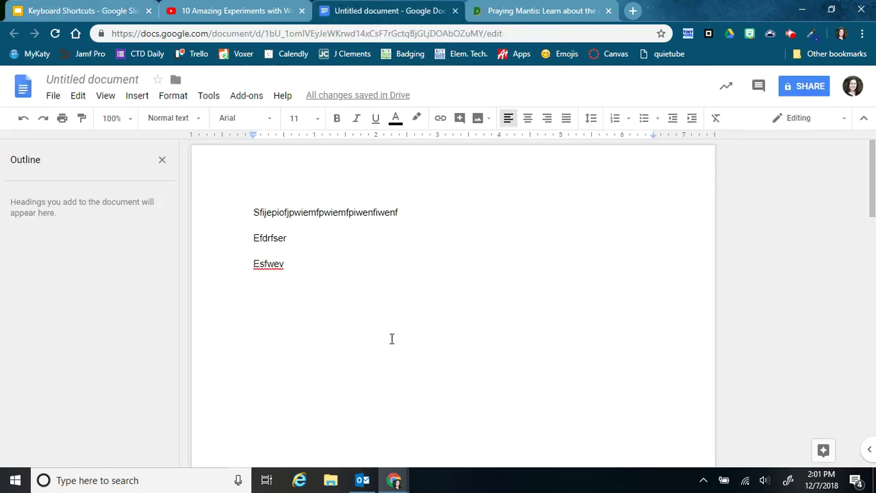
key("ctrl+p")
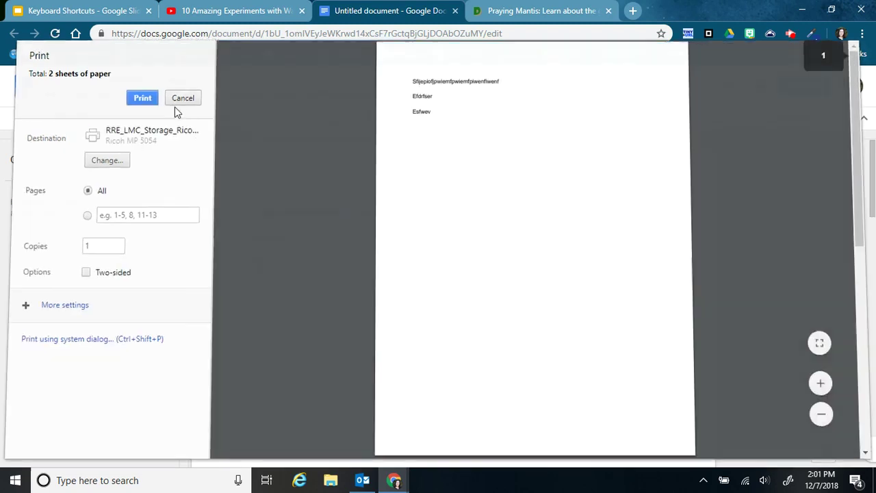
left_click(180, 103)
- Examine the print preview of the Praying Mantis web page through its last sheet and cancel without printing
left_click(502, 11)
left_click(339, 236)
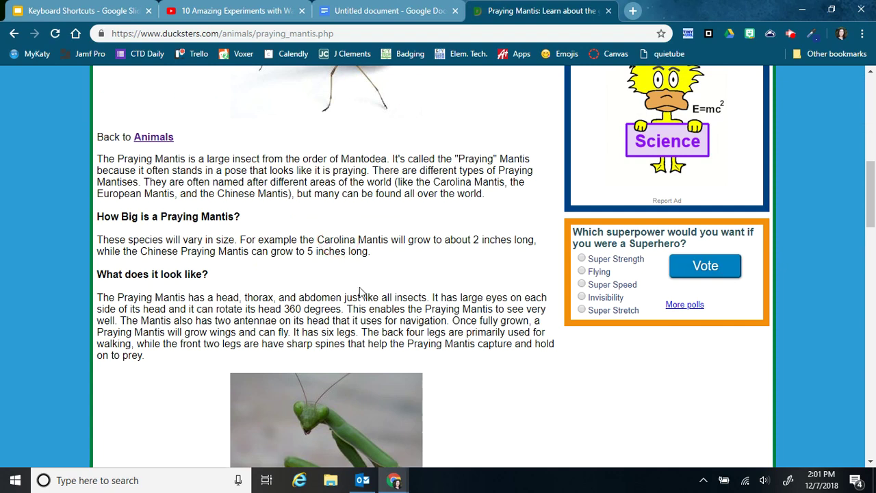
key("ctrl+p")
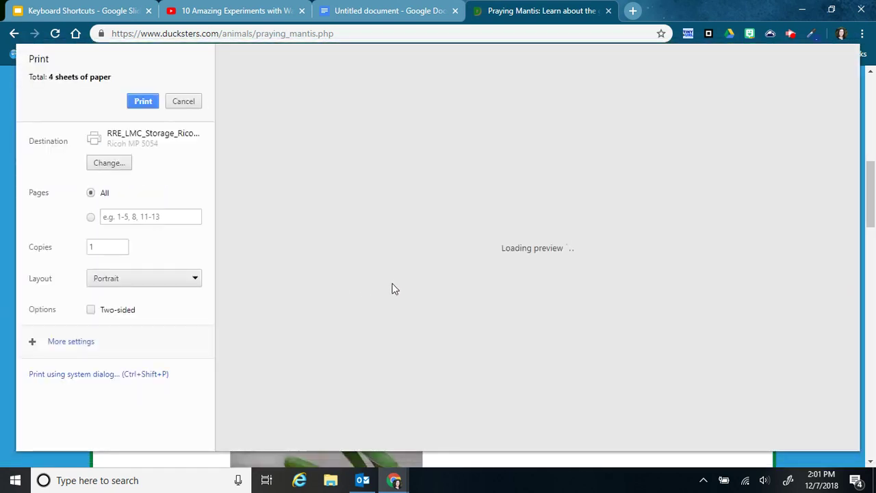
scroll(599, 219, "down", 6)
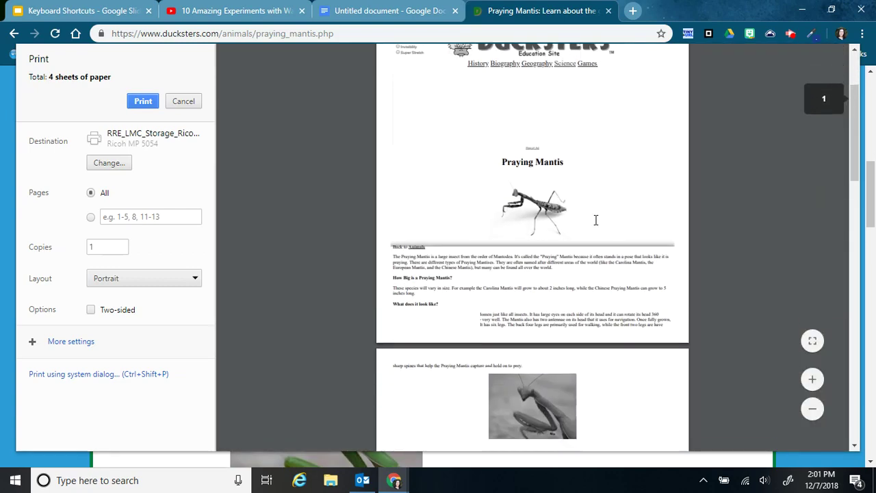
right_click(587, 228)
scroll(566, 256, "down", 14)
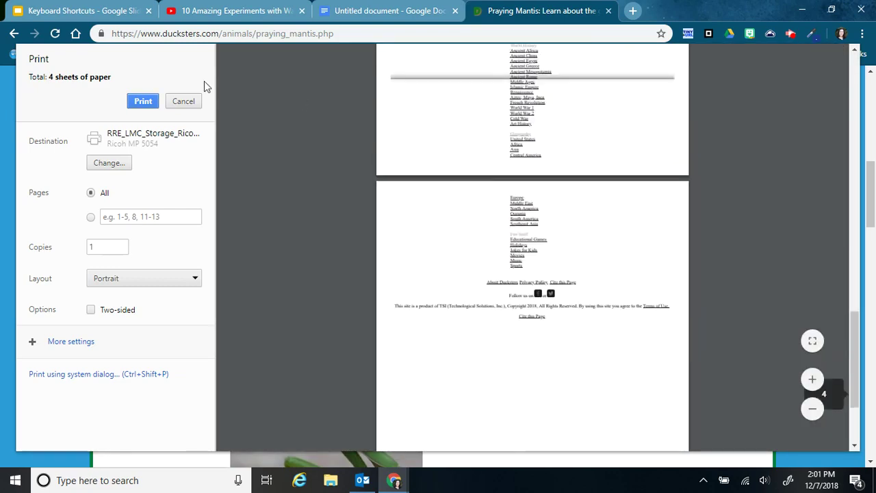
left_click(190, 102)
- Advance the presentation to the "Display Settings" slide and show the Windows projection options, dismissing them without choosing a mode
key("ctrl+Tab")
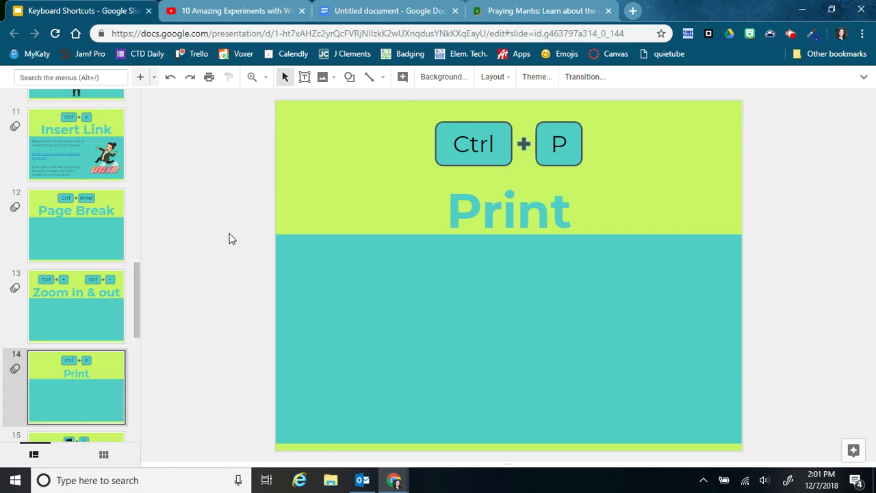
key("Down")
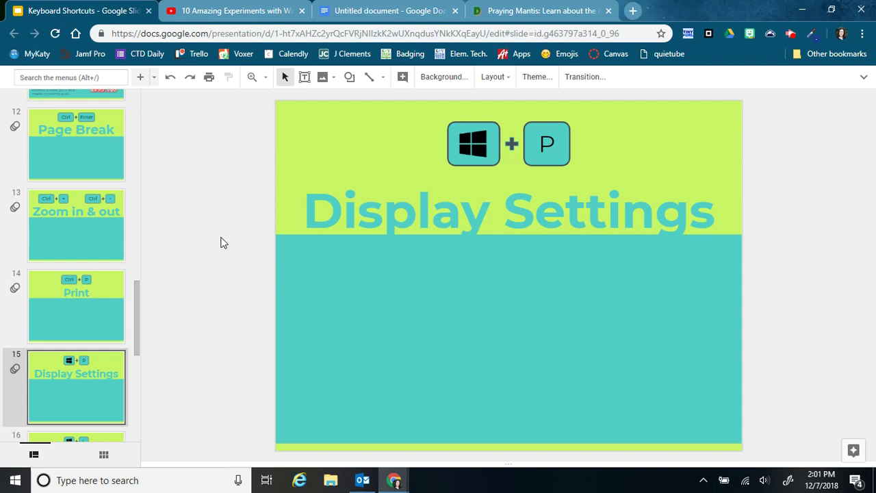
key("super+p")
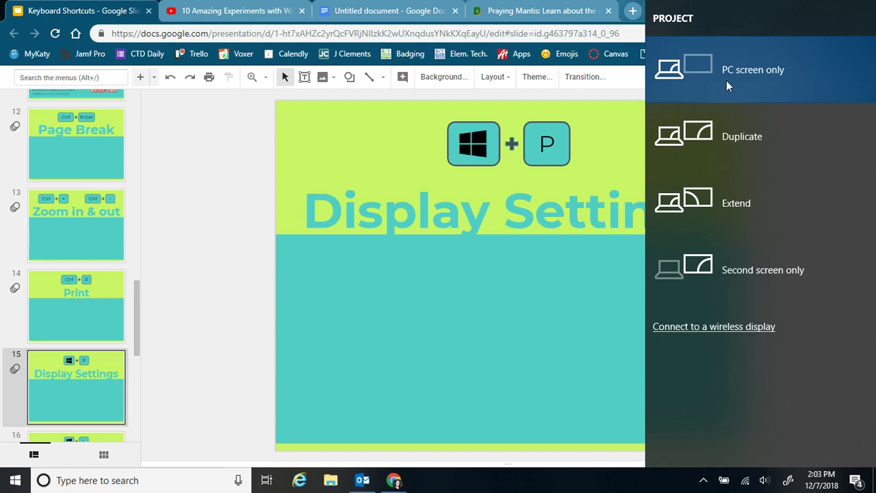
left_click(229, 178)
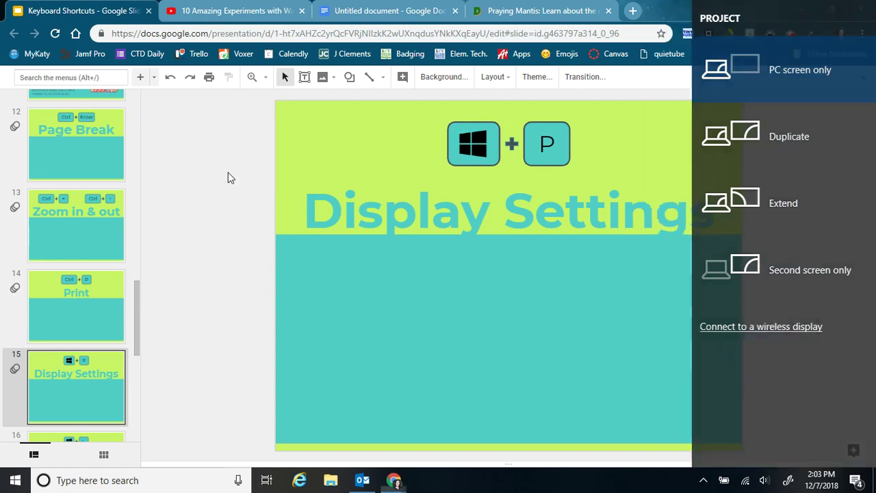
- Advance the presentation past "Lock Computer" to the "Open New Tab" slide
key("Down")
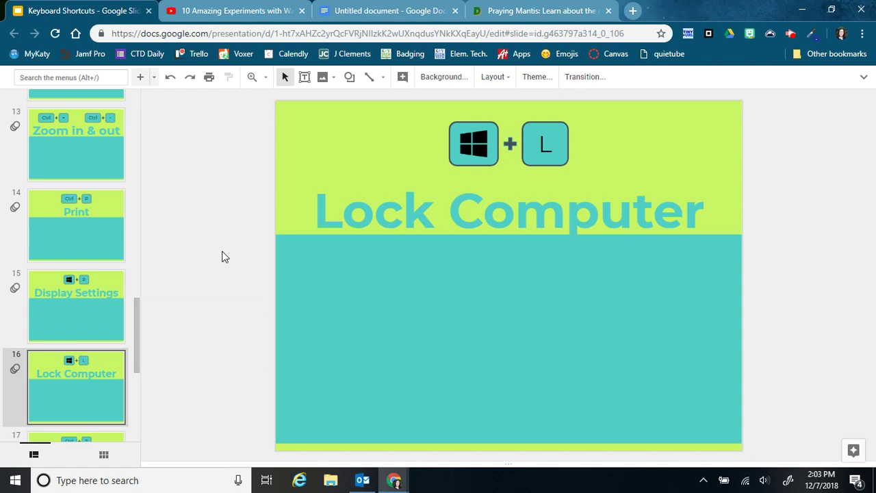
key("Down")
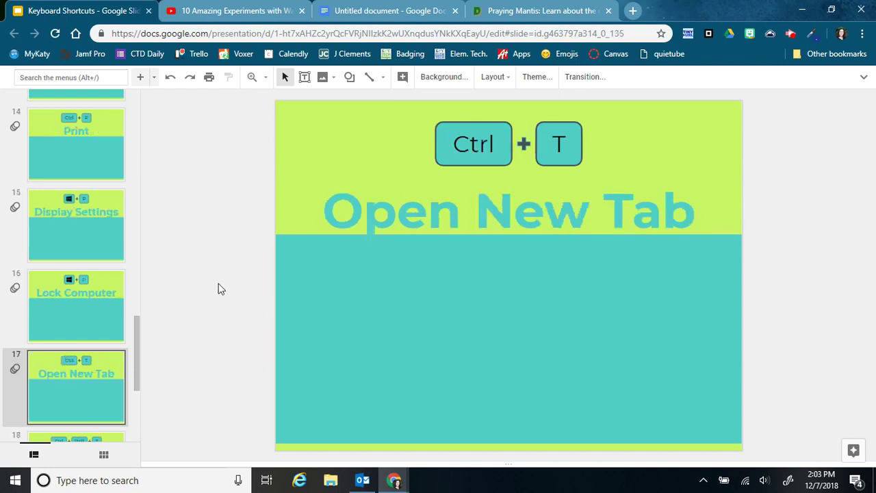